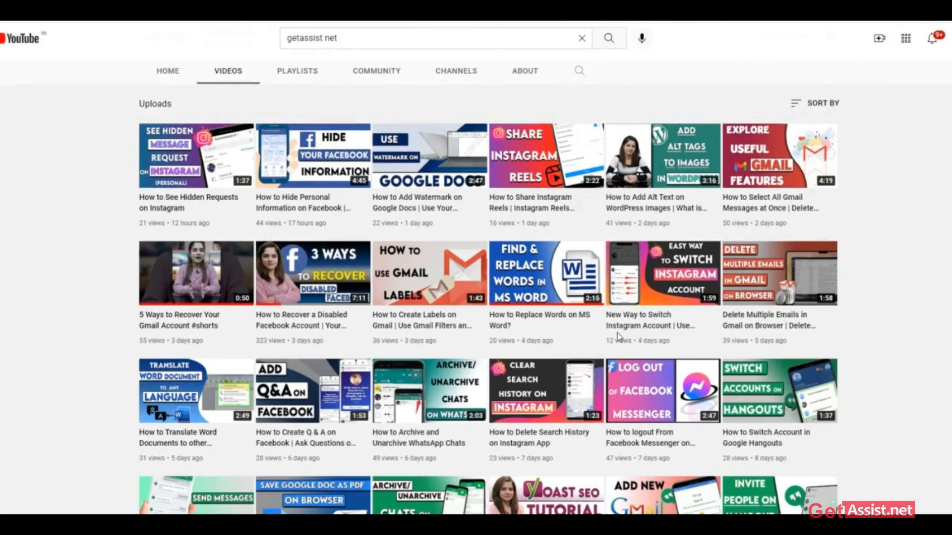
{"action": "scroll", "coordinate": [619, 337], "scroll_direction": "down", "scroll_amount": 1}
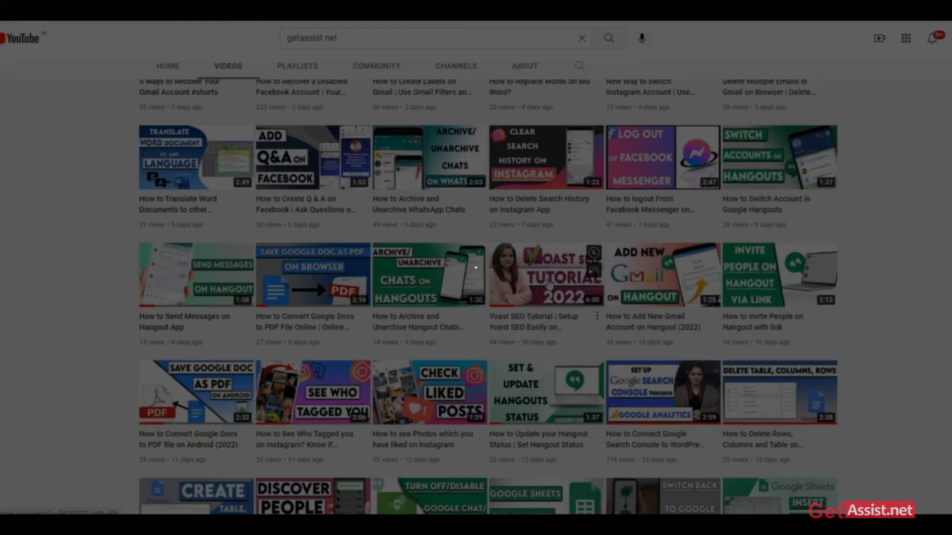
{"action": "scroll", "coordinate": [603, 317], "scroll_direction": "down", "scroll_amount": 2}
{"action": "scroll", "coordinate": [489, 298], "scroll_direction": "down", "scroll_amount": 2}
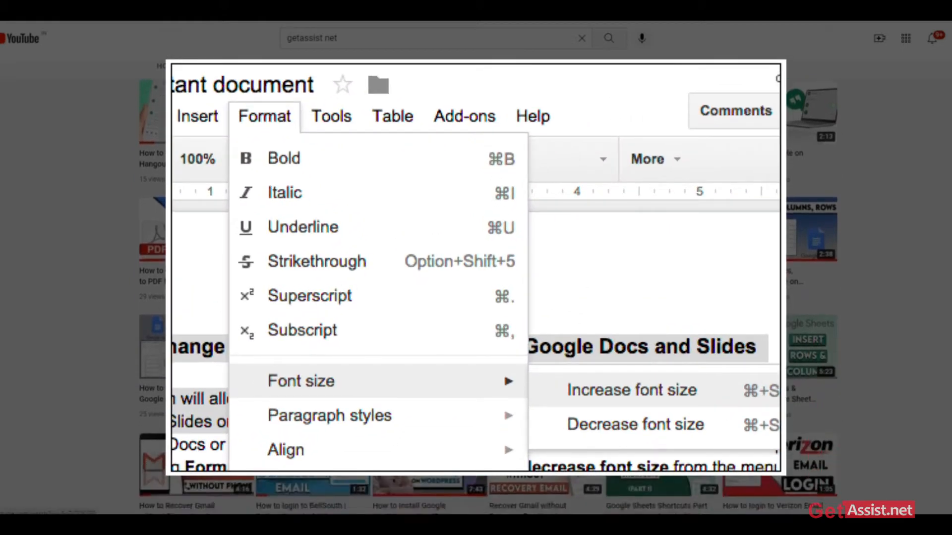
{"action": "scroll", "coordinate": [558, 366], "scroll_direction": "down", "scroll_amount": 6}
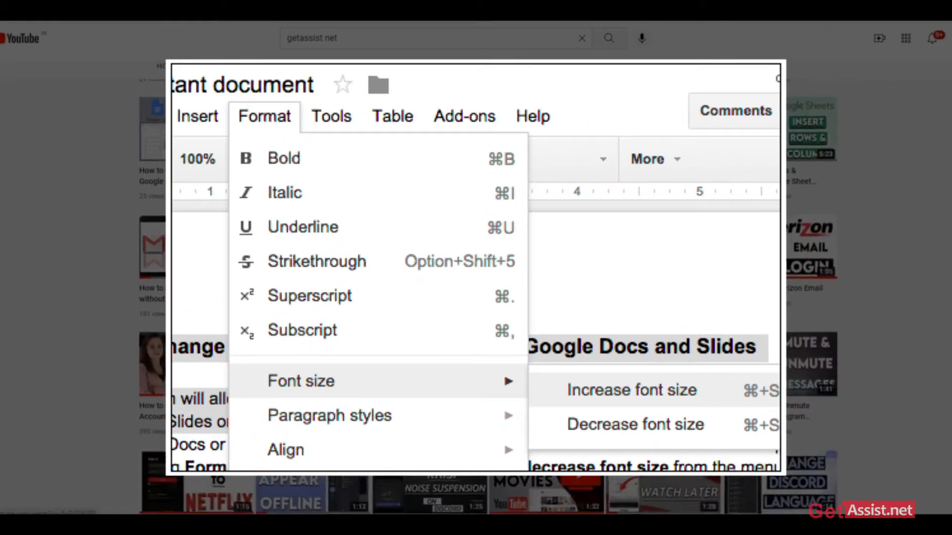
{"action": "scroll", "coordinate": [557, 365], "scroll_direction": "up", "scroll_amount": 7}
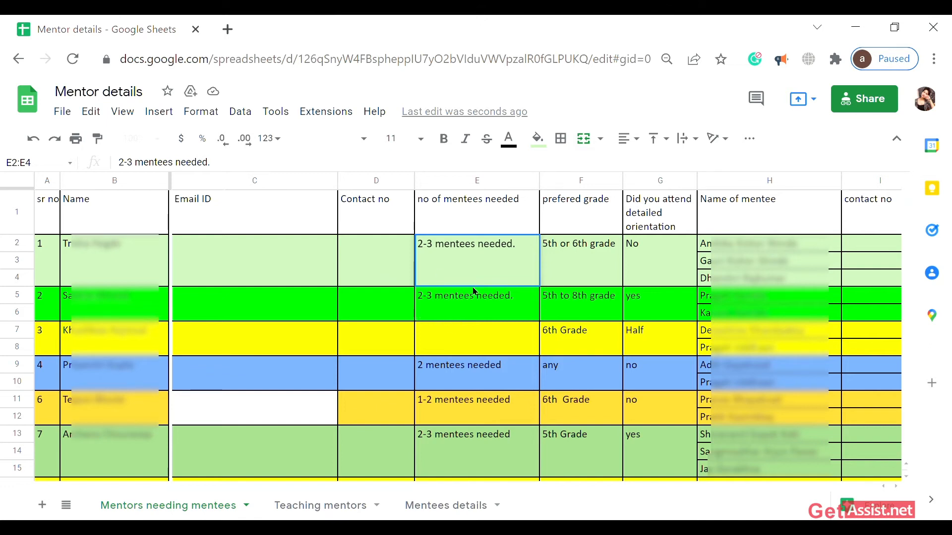
- Clear the contents of the merged cell E5:E6 and undo the deletion
{"action": "scroll", "coordinate": [472, 334], "scroll_direction": "down", "scroll_amount": 3}
{"action": "scroll", "coordinate": [472, 334], "scroll_direction": "up", "scroll_amount": 2}
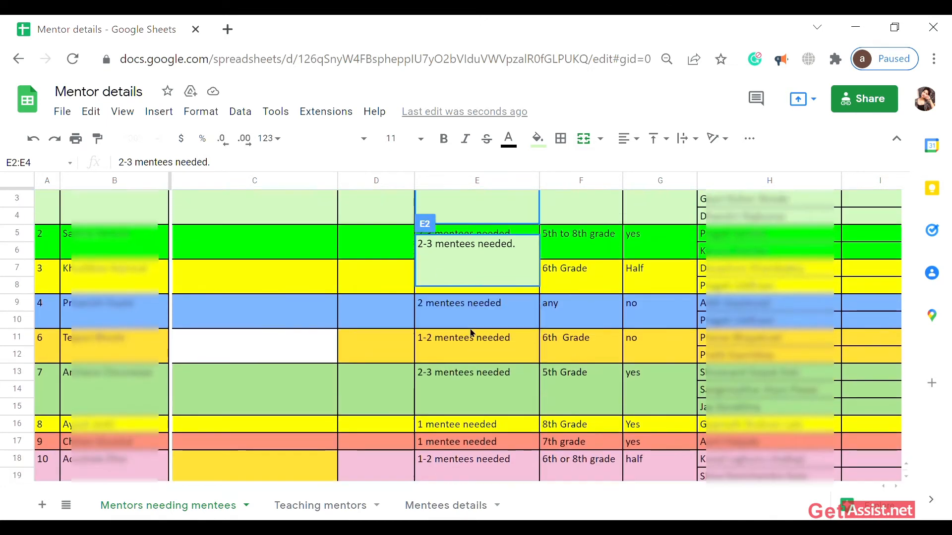
{"action": "left_click", "coordinate": [442, 361]}
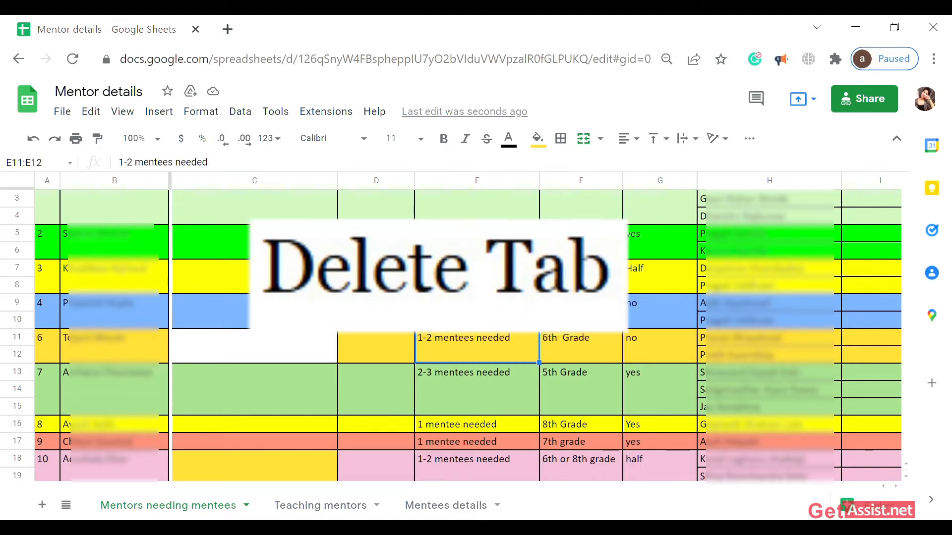
{"action": "left_click", "coordinate": [502, 245]}
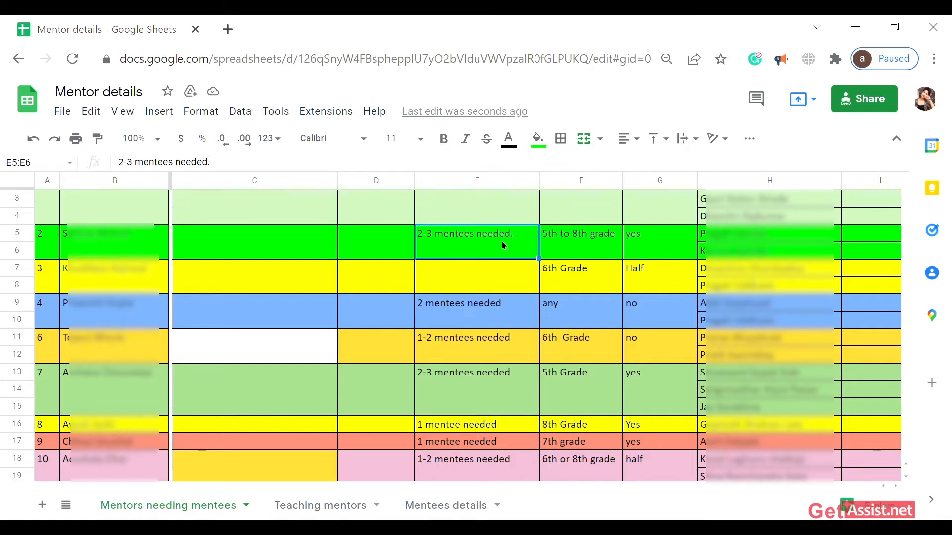
{"action": "key", "text": "BackSpace"}
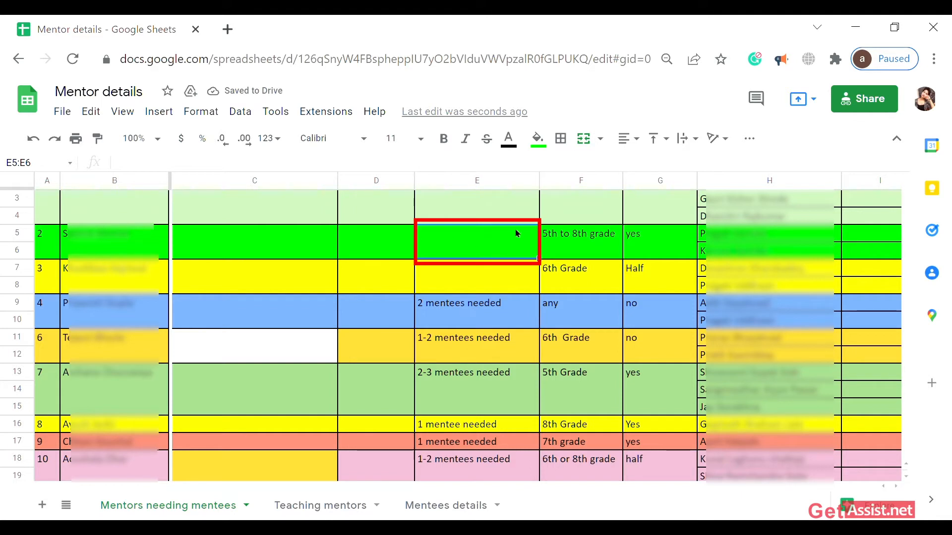
{"action": "key", "text": "ctrl+z"}
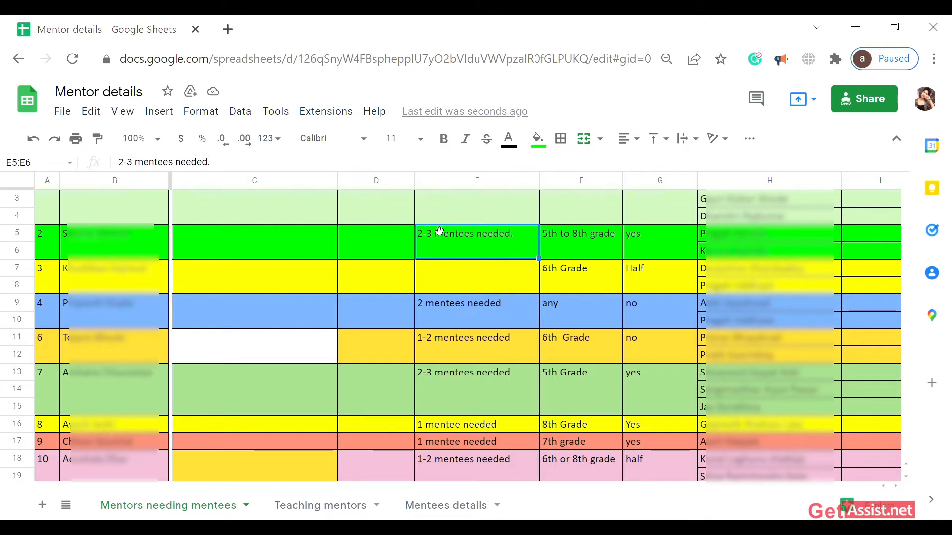
- Select the word "needed." in cell E5 character by character from the end of the text, and deselect it
{"action": "double_click", "coordinate": [517, 241]}
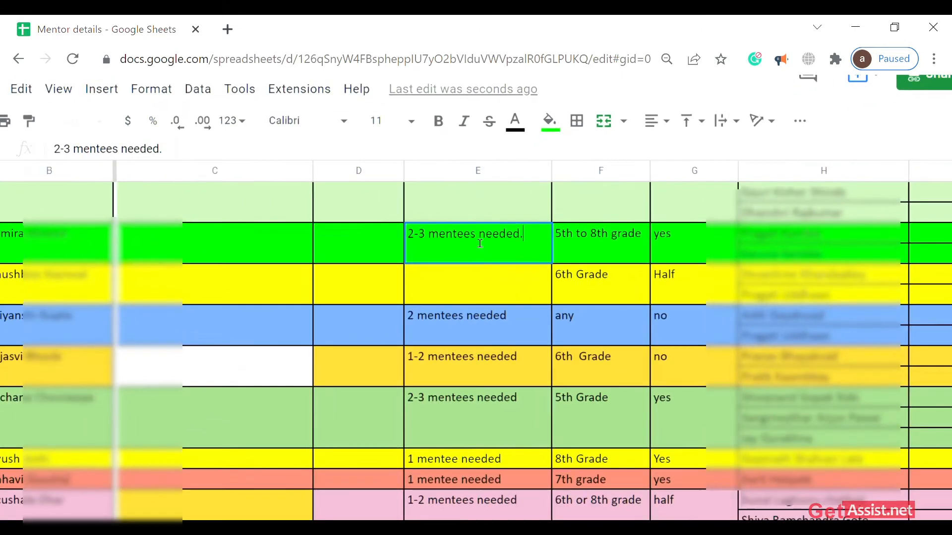
{"action": "scroll", "coordinate": [480, 243], "scroll_direction": "up", "scroll_amount": 2}
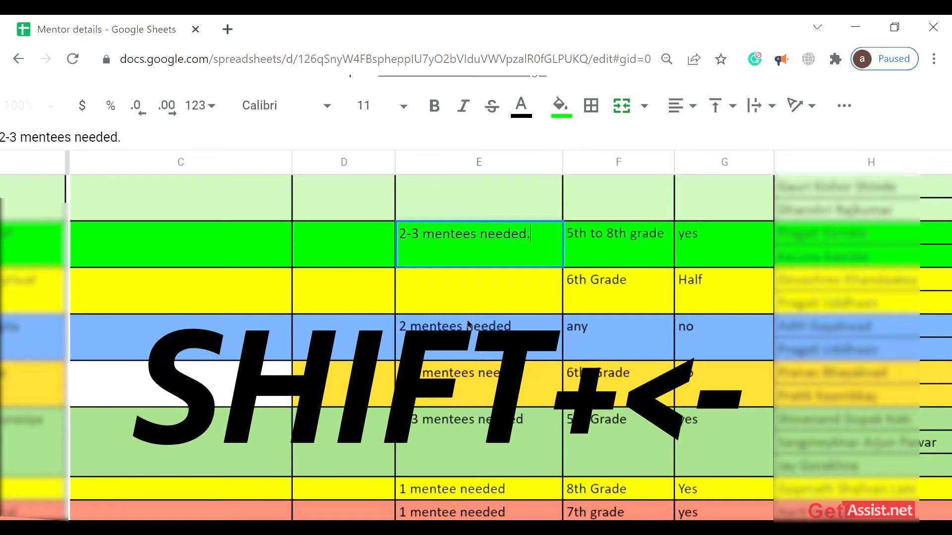
{"action": "key", "text": "shift+Left"}
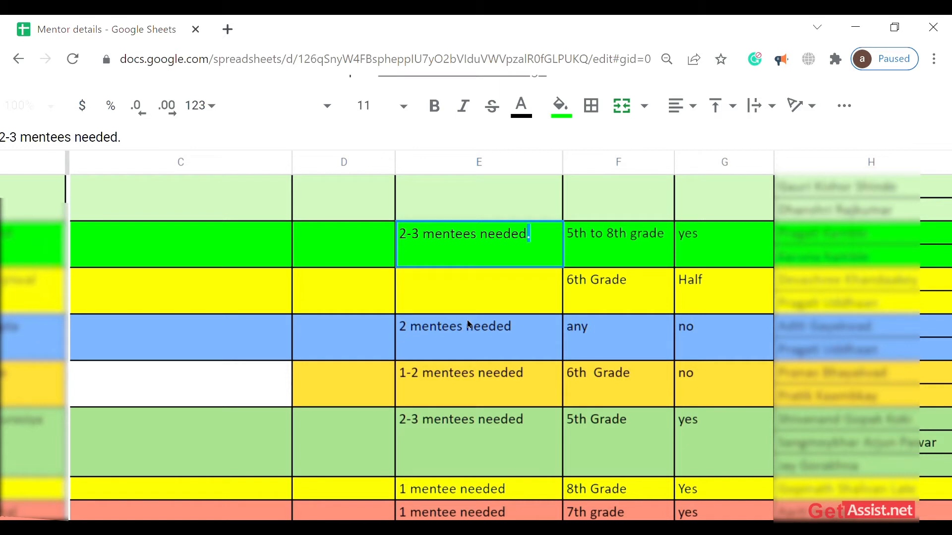
{"action": "key", "text": "shift+Left"}
{"action": "key", "text": "shift+Left"}
{"action": "key", "text": "shift+Left"}
{"action": "key", "text": "shift+Left"}
{"action": "key", "text": "shift+Left"}
{"action": "key", "text": "shift+Left"}
{"action": "key", "text": "shift+Left"}
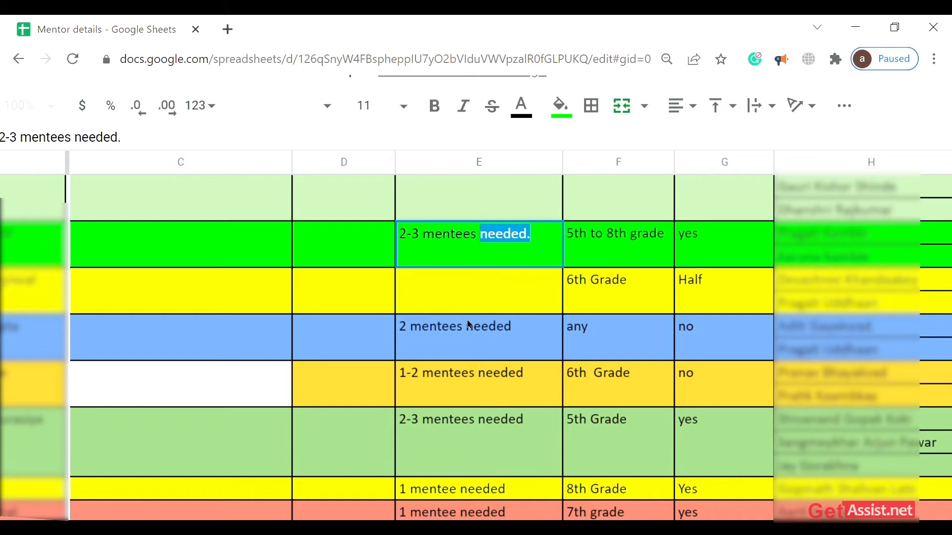
{"action": "left_click", "coordinate": [541, 244]}
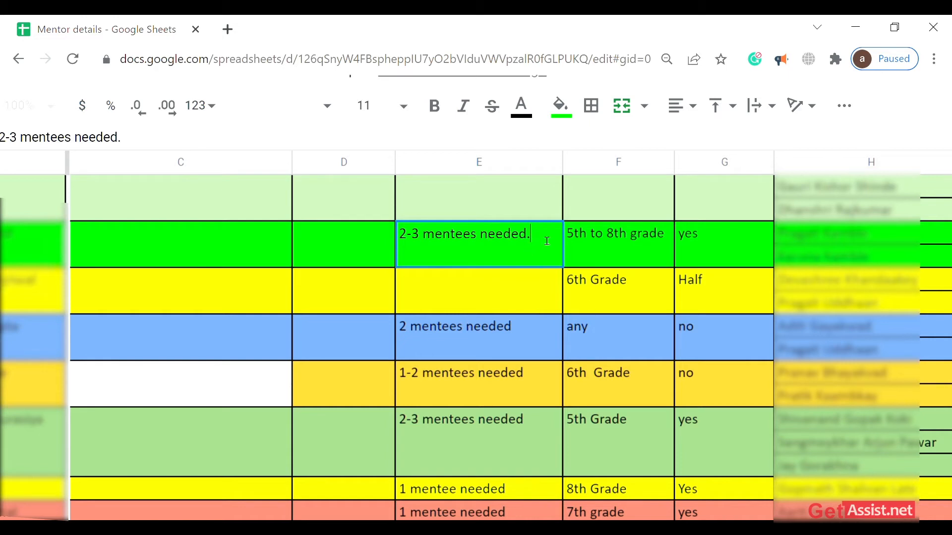
- Remove the last three characters, "ed.", from the text in cell E2
{"action": "scroll", "coordinate": [538, 257], "scroll_direction": "up", "scroll_amount": 2}
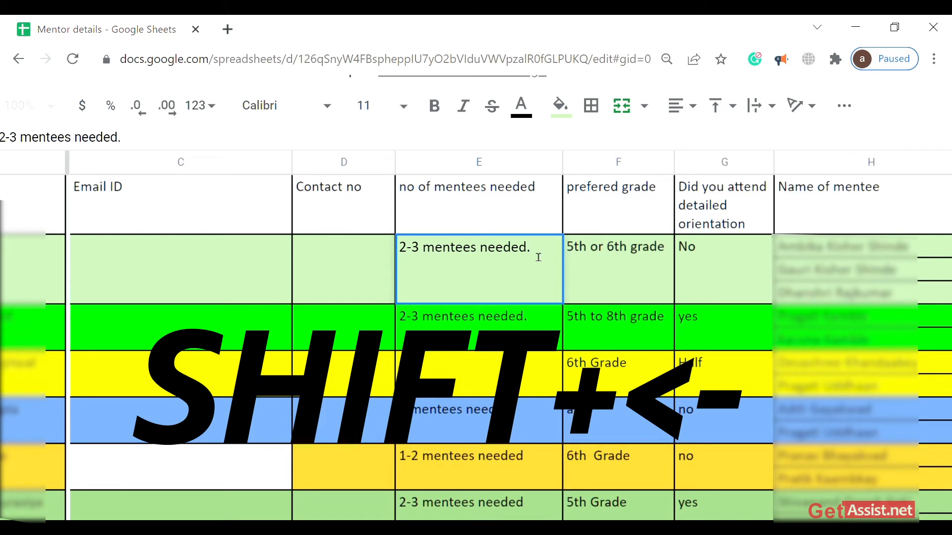
{"action": "key", "text": "shift+Left"}
{"action": "key", "text": "shift+Left"}
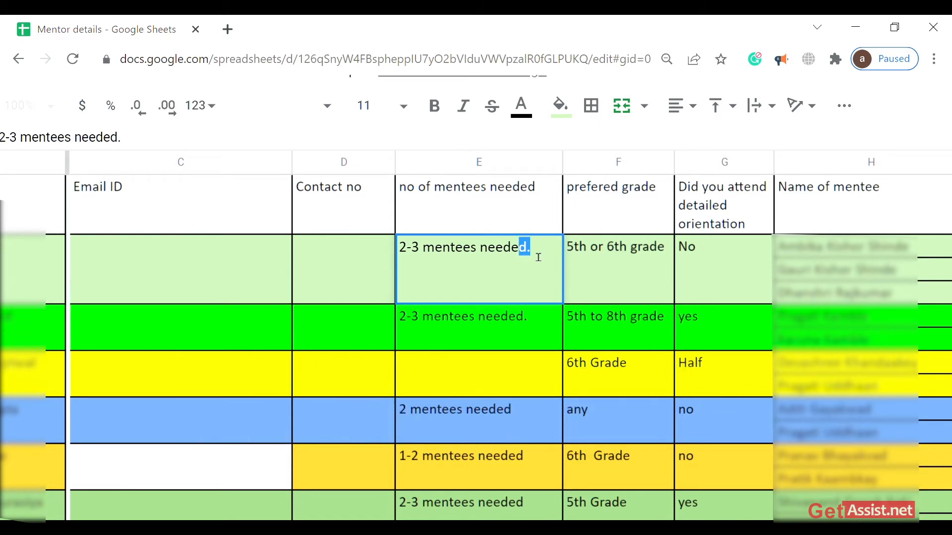
{"action": "key", "text": "shift+Left"}
{"action": "key", "text": "BackSpace"}
- Delete the letters "nee" and the preceding word "mentees" from cell E2 so it reads "2-3 d"
{"action": "double_click", "coordinate": [488, 254]}
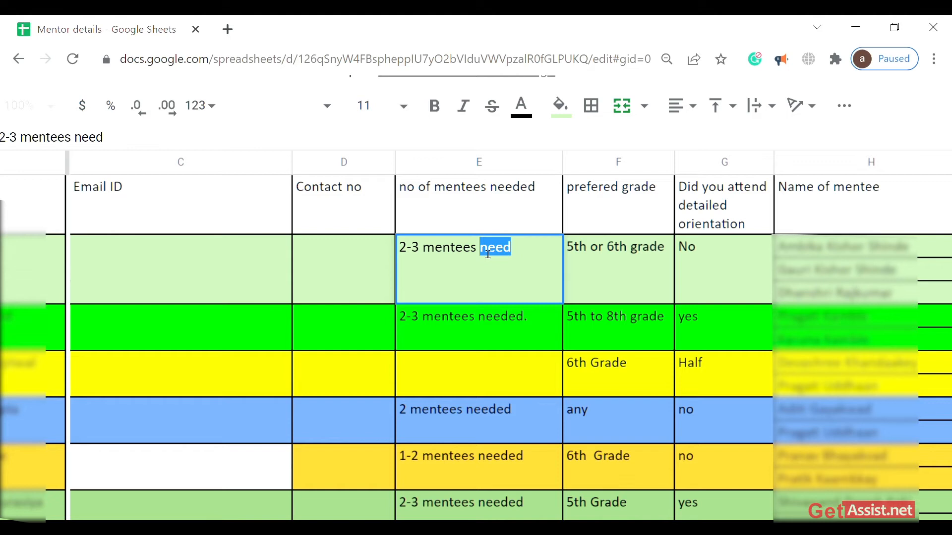
{"action": "key", "text": "Left"}
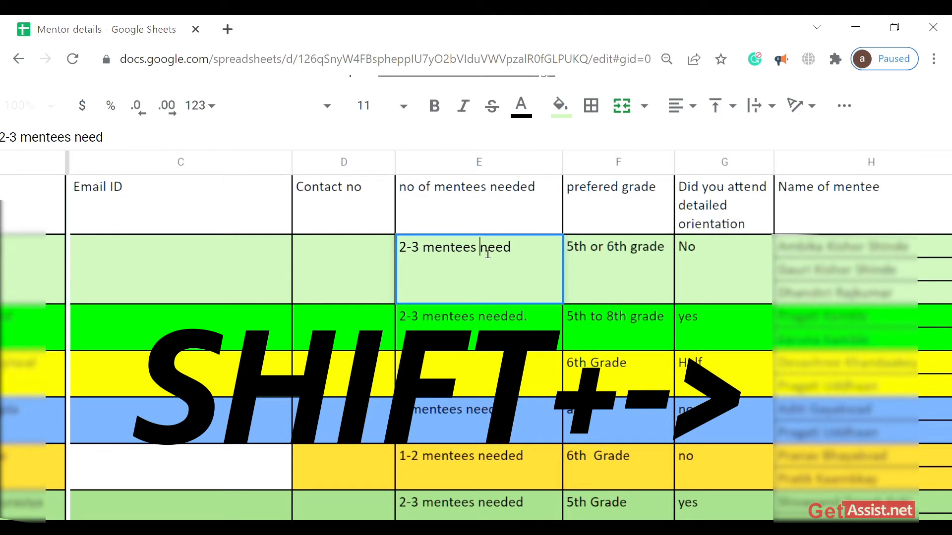
{"action": "key", "text": "shift+Right"}
{"action": "key", "text": "shift+Right"}
{"action": "key", "text": "shift+Right"}
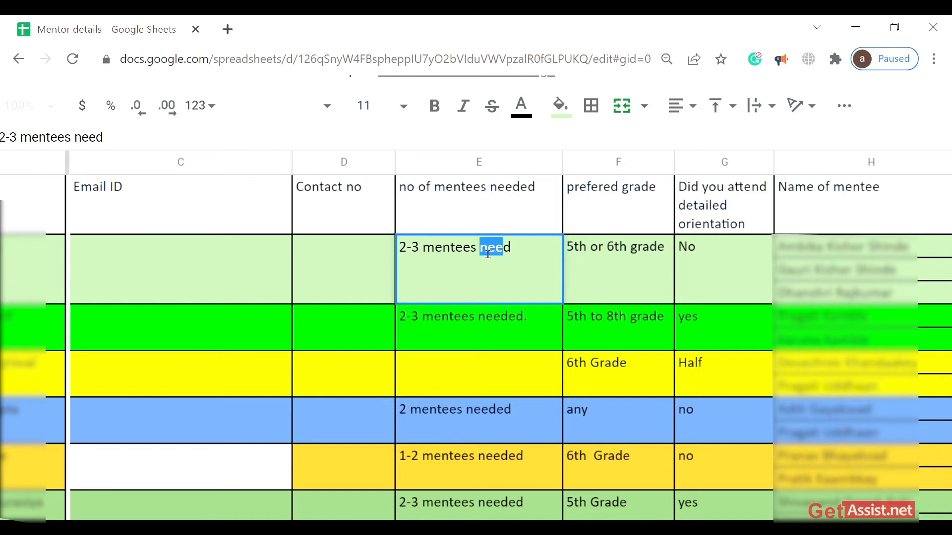
{"action": "key", "text": "BackSpace"}
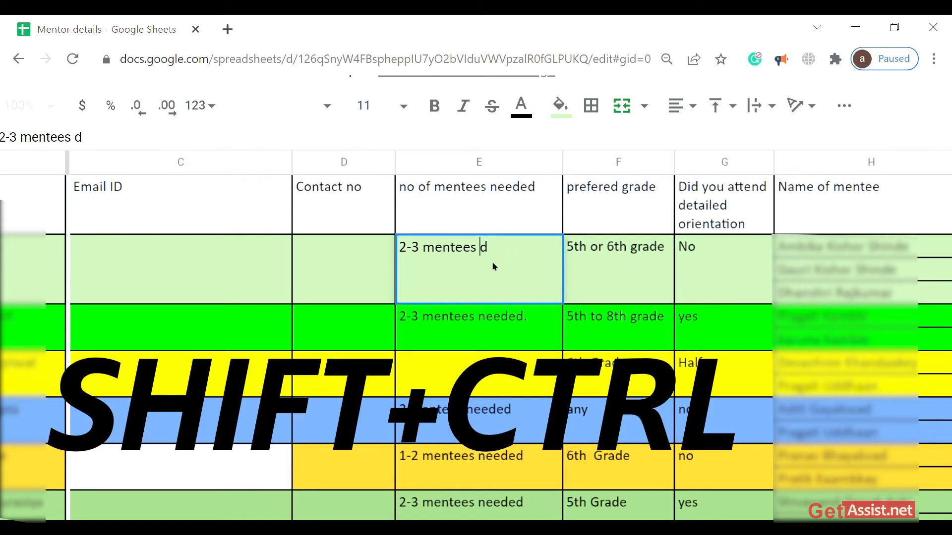
{"action": "key", "text": "ctrl+shift+Left"}
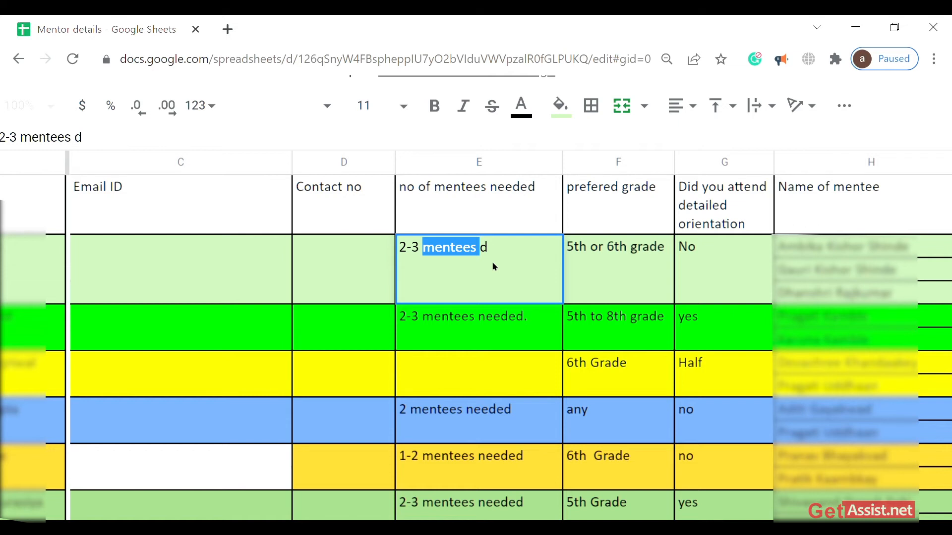
{"action": "key", "text": "BackSpace"}
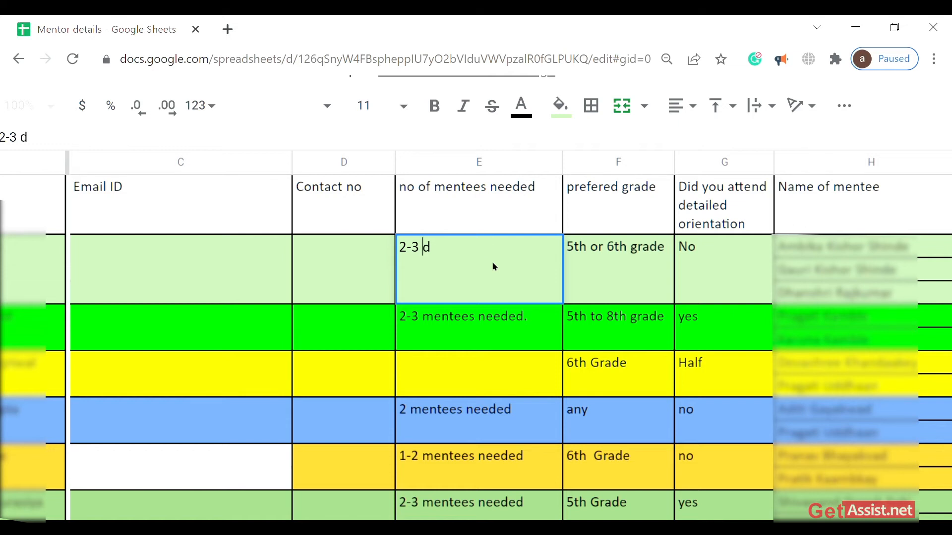
- Delete the word "mentees" from cell E5 so it reads "2-3 needed."
{"action": "double_click", "coordinate": [482, 324]}
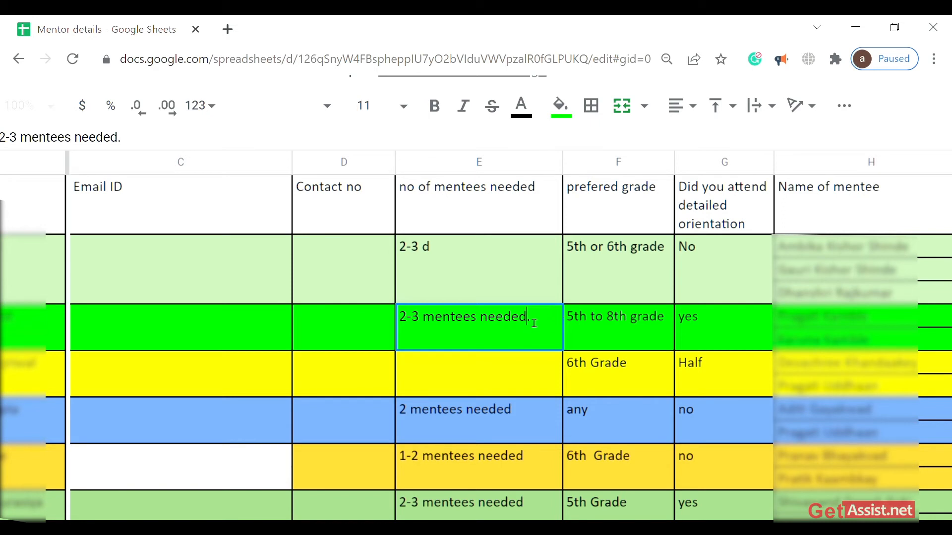
{"action": "key", "text": "Delete"}
{"action": "double_click", "coordinate": [533, 325]}
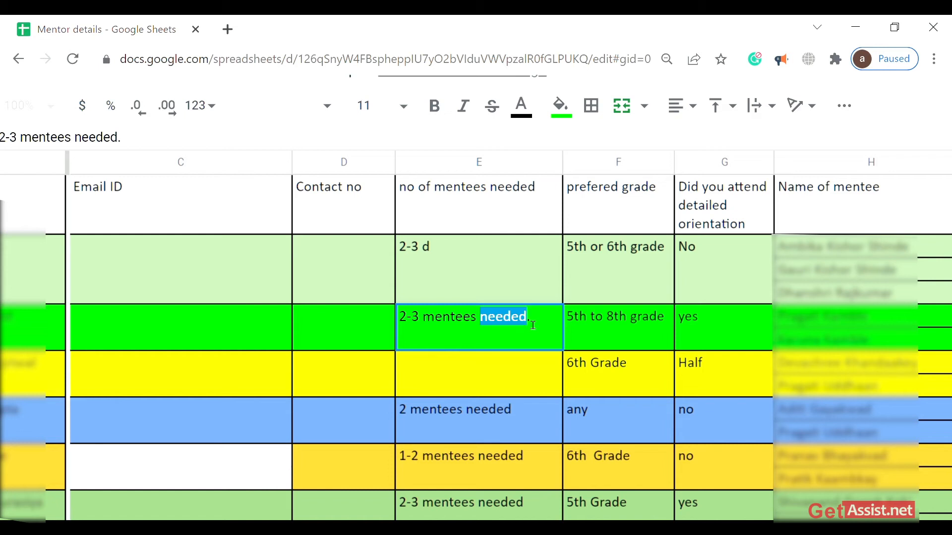
{"action": "left_click", "coordinate": [434, 325]}
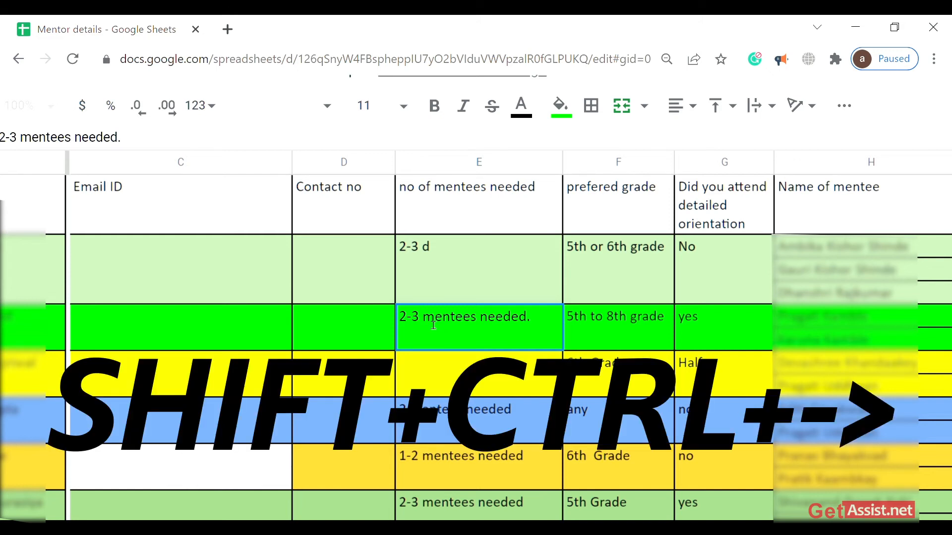
{"action": "key", "text": "ctrl+shift+Right"}
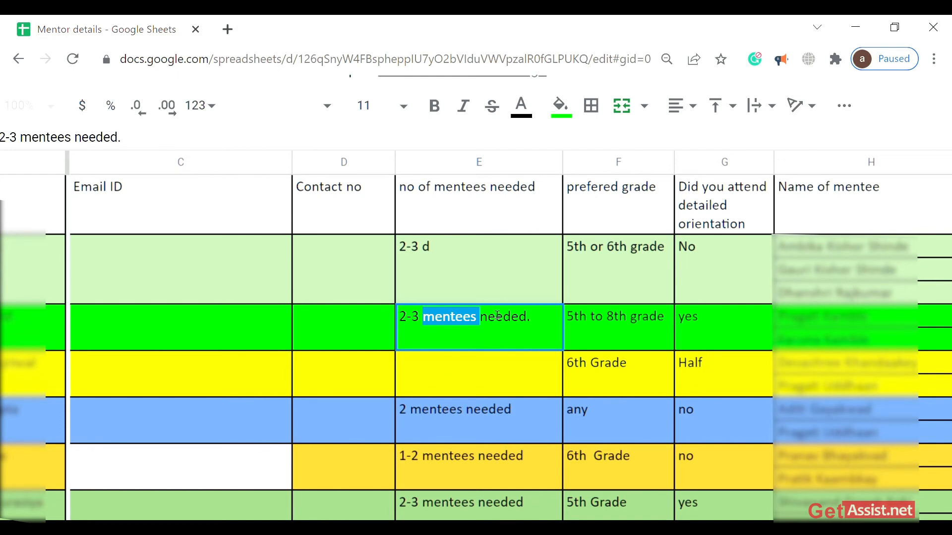
{"action": "key", "text": "BackSpace"}
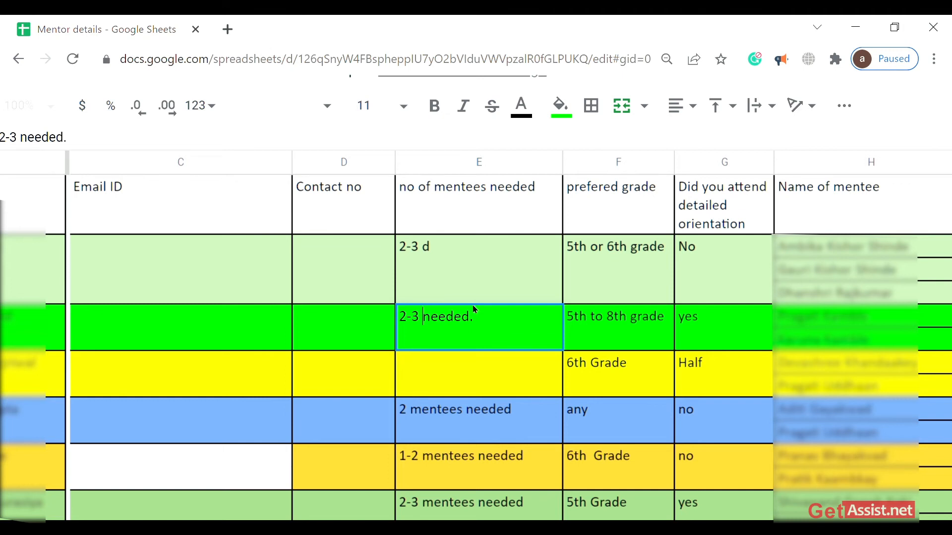
- Open cell E9 for editing and select its text from the start through to the end
{"action": "scroll", "coordinate": [448, 411], "scroll_direction": "down", "scroll_amount": 1}
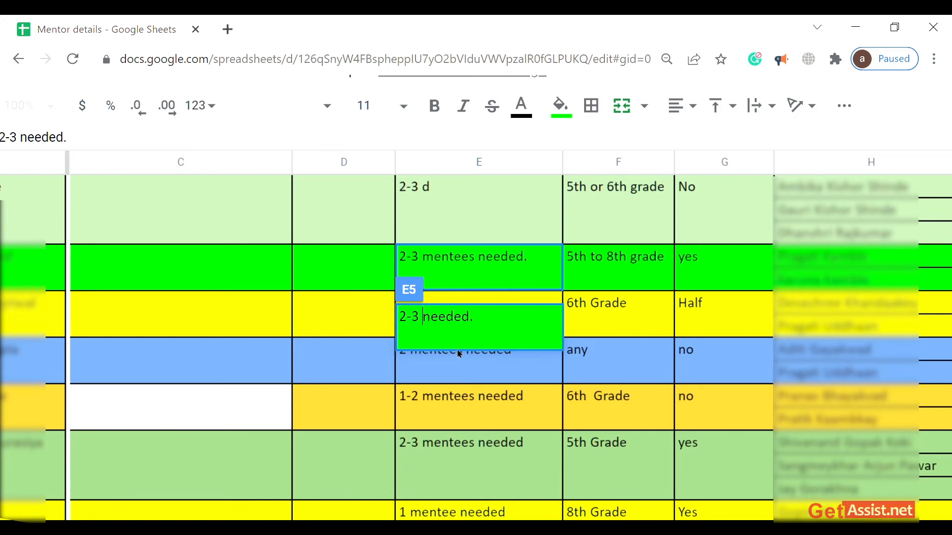
{"action": "left_click", "coordinate": [456, 373]}
{"action": "double_click", "coordinate": [514, 353]}
{"action": "left_click_drag", "start_coordinate": [535, 365], "coordinate": [415, 359]}
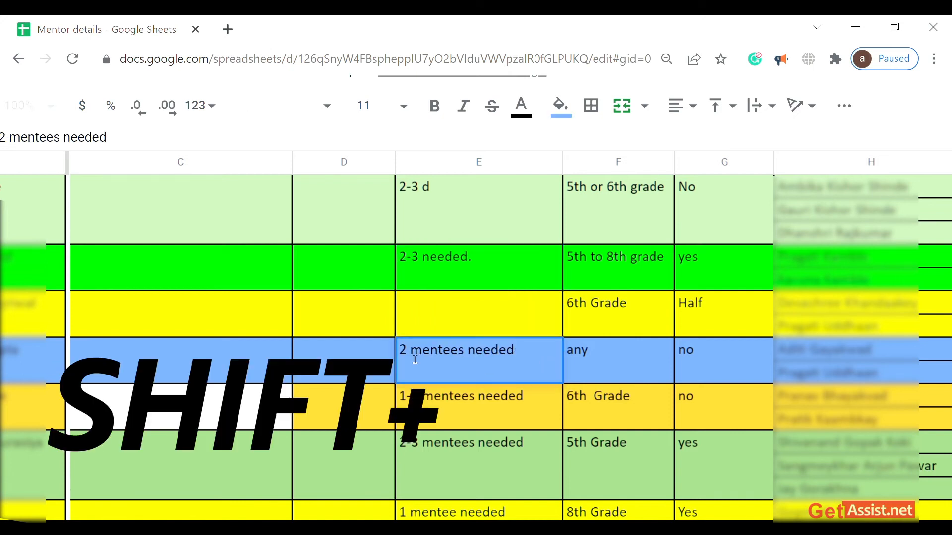
{"action": "key", "text": "shift+End"}
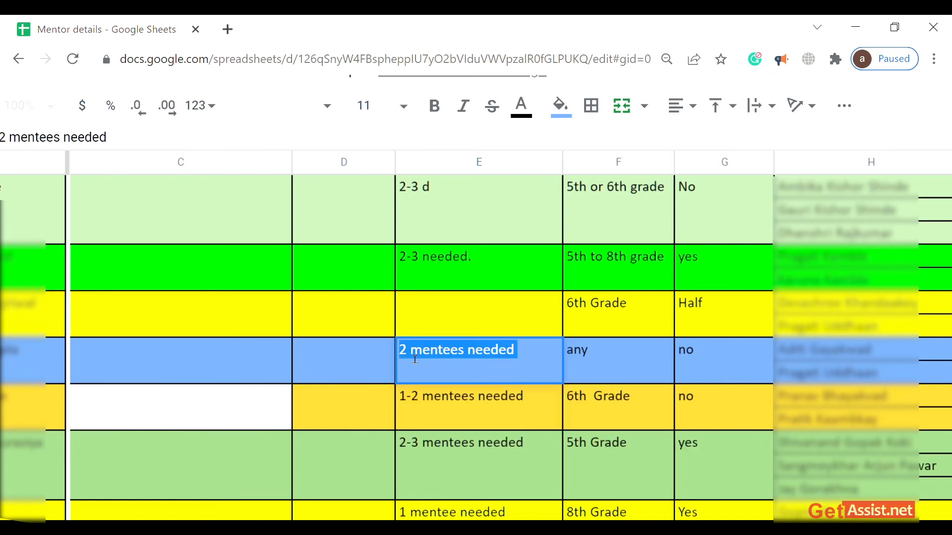
- Select and delete the entire text in cell E9, and undo the deletion
{"action": "left_click", "coordinate": [412, 359]}
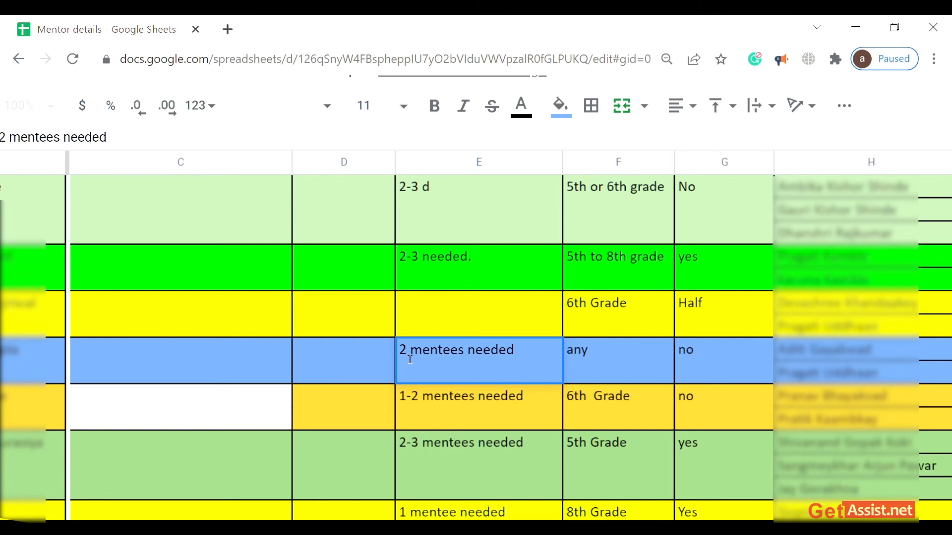
{"action": "key", "text": "Left"}
{"action": "key", "text": "ctrl+a"}
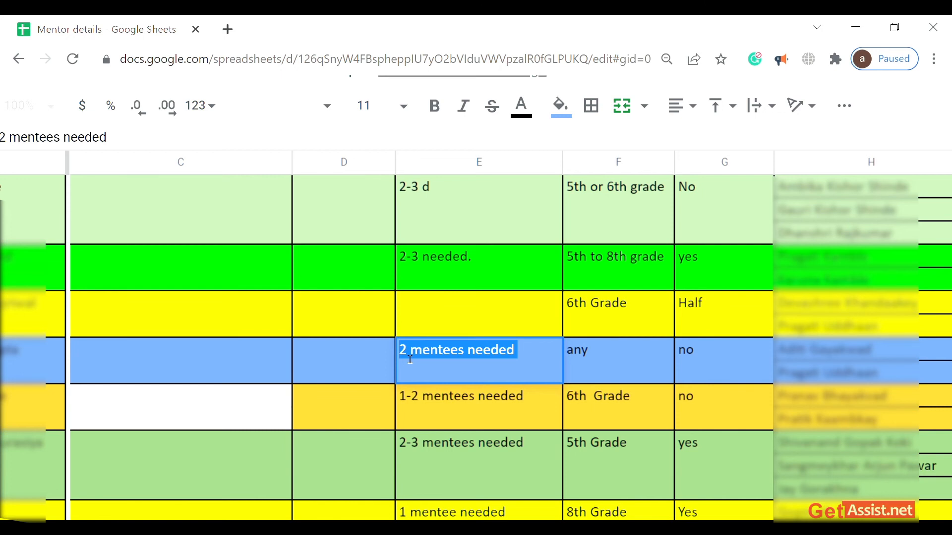
{"action": "key", "text": "BackSpace"}
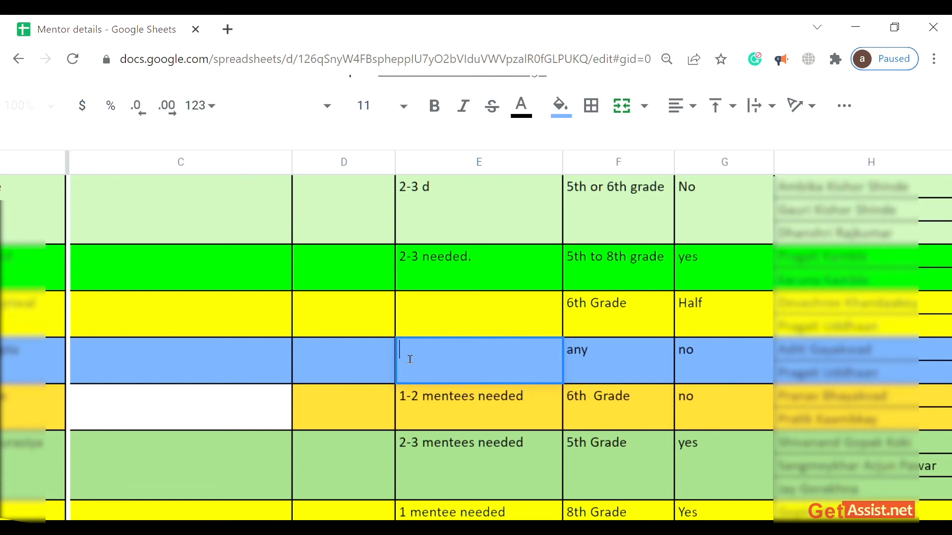
{"action": "key", "text": "ctrl+z"}
{"action": "left_click_drag", "start_coordinate": [410, 358], "coordinate": [497, 390]}
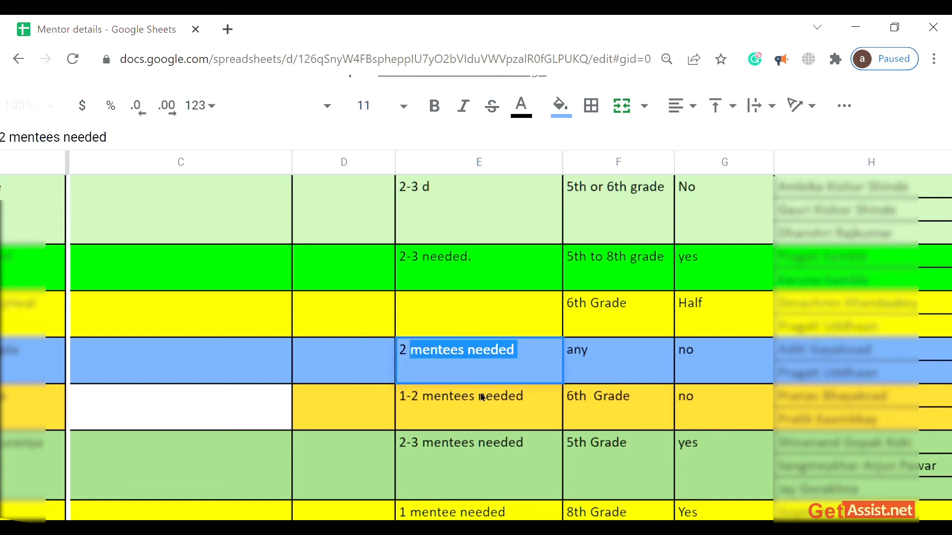
- In the "1-2 mentees needed" cell of column E, select from after "mentees" back to the start, delete that text, and undo the deletion
{"action": "left_click", "coordinate": [524, 400]}
{"action": "double_click", "coordinate": [524, 400]}
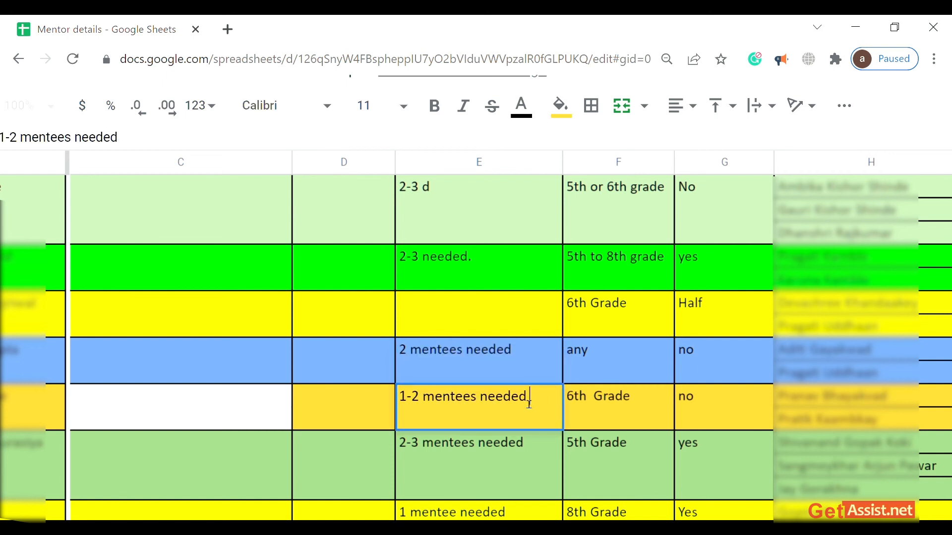
{"action": "left_click", "coordinate": [478, 401]}
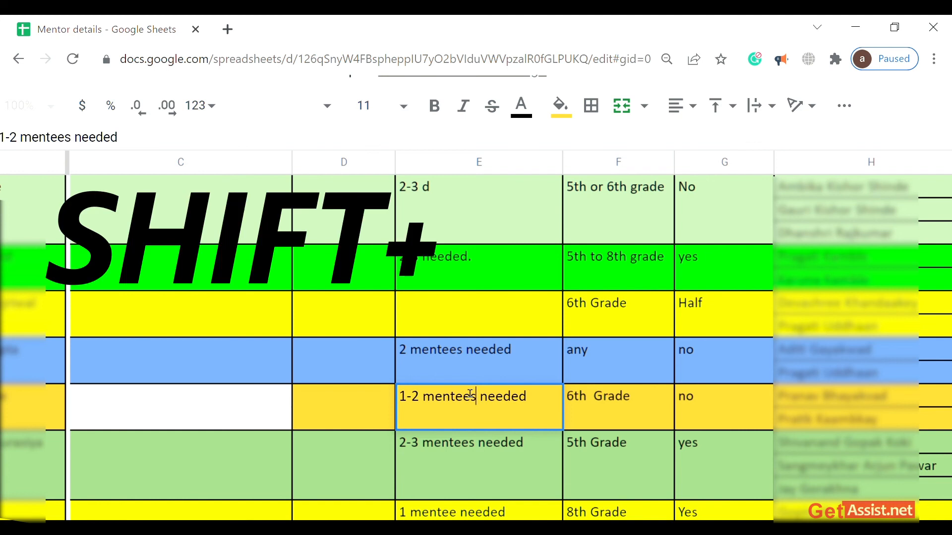
{"action": "key", "text": "shift+Home"}
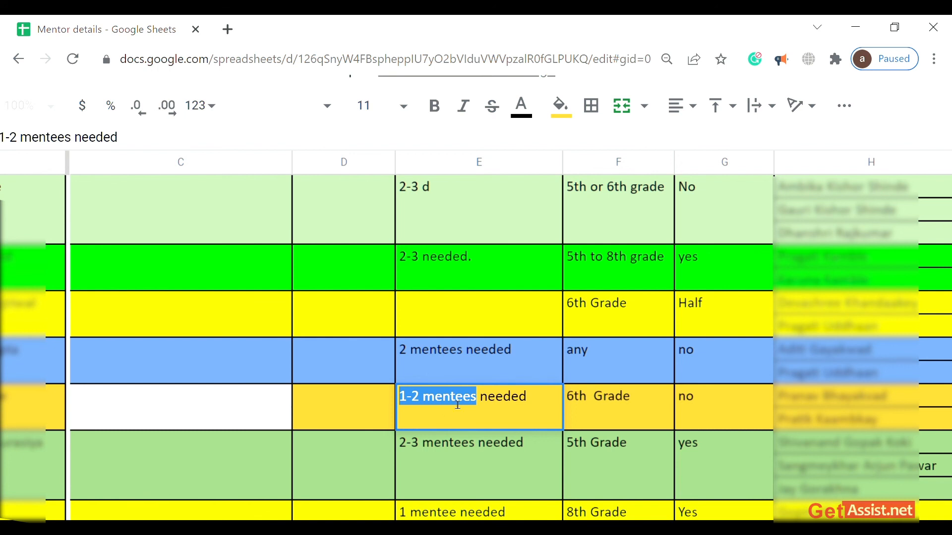
{"action": "key", "text": "BackSpace"}
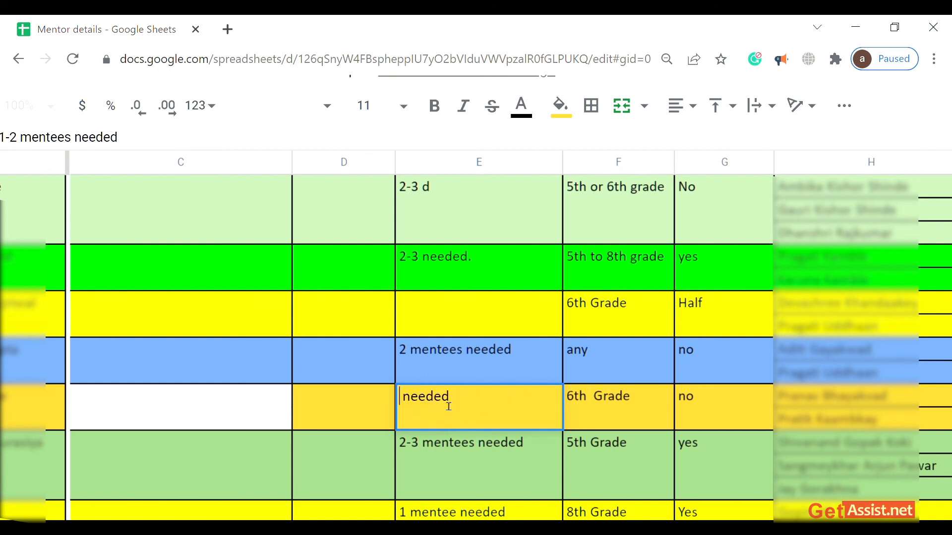
{"action": "key", "text": "ctrl+z"}
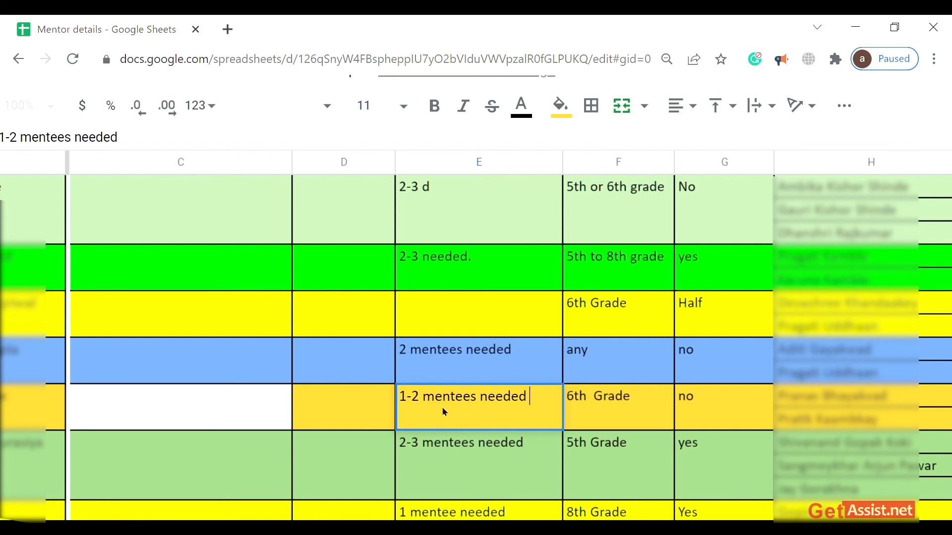
{"action": "left_click", "coordinate": [416, 351]}
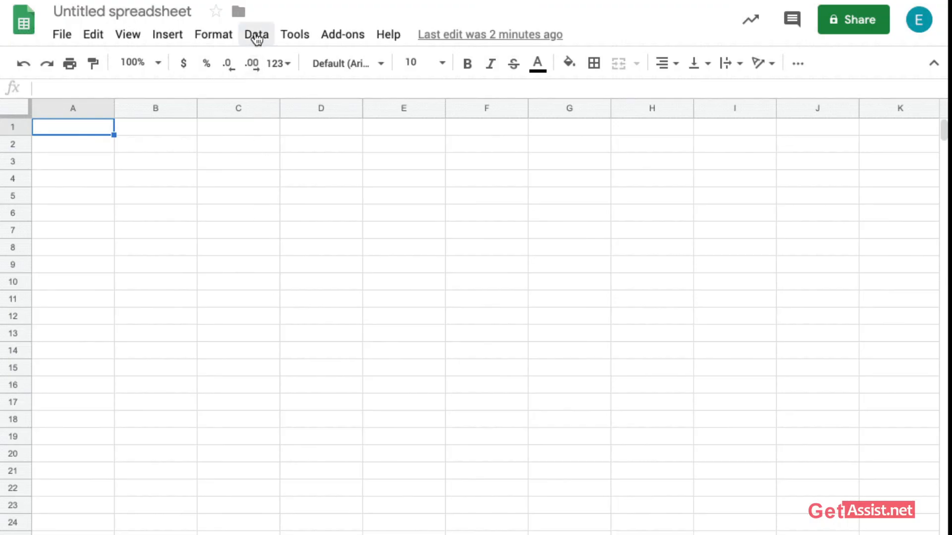
- Start adding a BigQuery data connection in the untitled spreadsheet, choosing My Project Demo and browsing the datasets in bigquery-public-data
{"action": "left_click", "coordinate": [256, 36]}
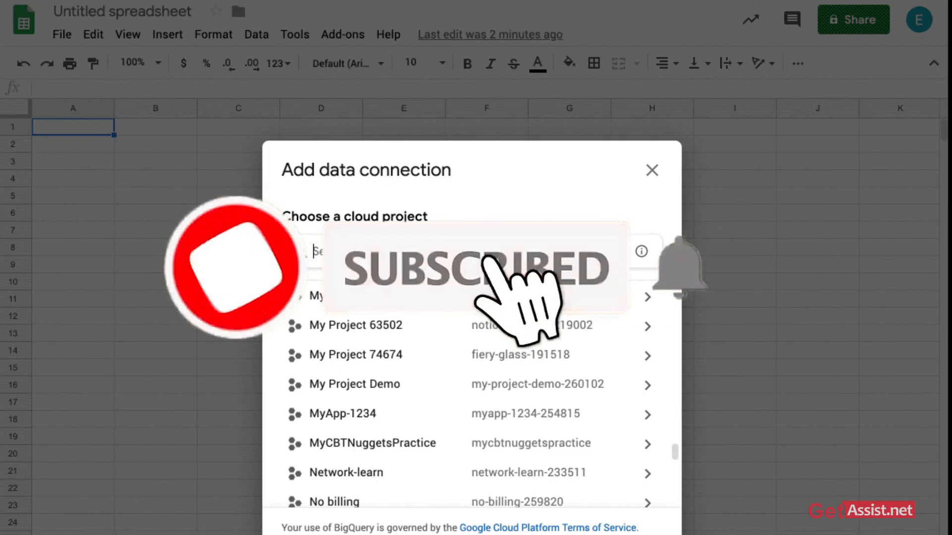
{"action": "left_click", "coordinate": [420, 396]}
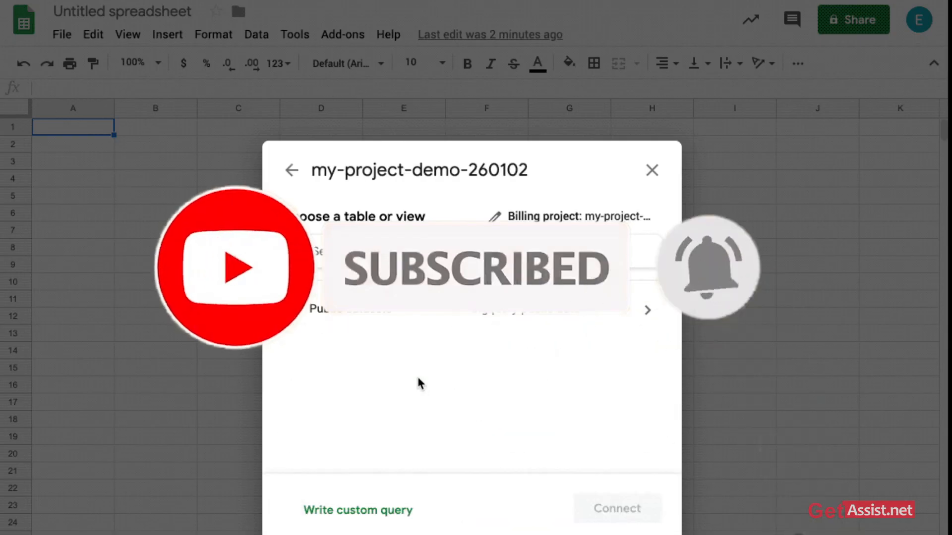
{"action": "left_click", "coordinate": [416, 321]}
{"action": "scroll", "coordinate": [415, 347], "scroll_direction": "down", "scroll_amount": 2}
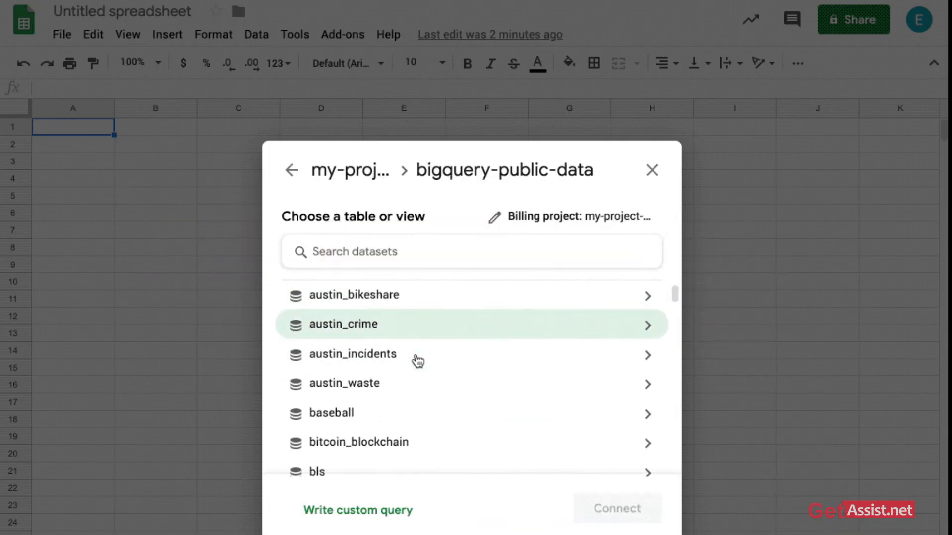